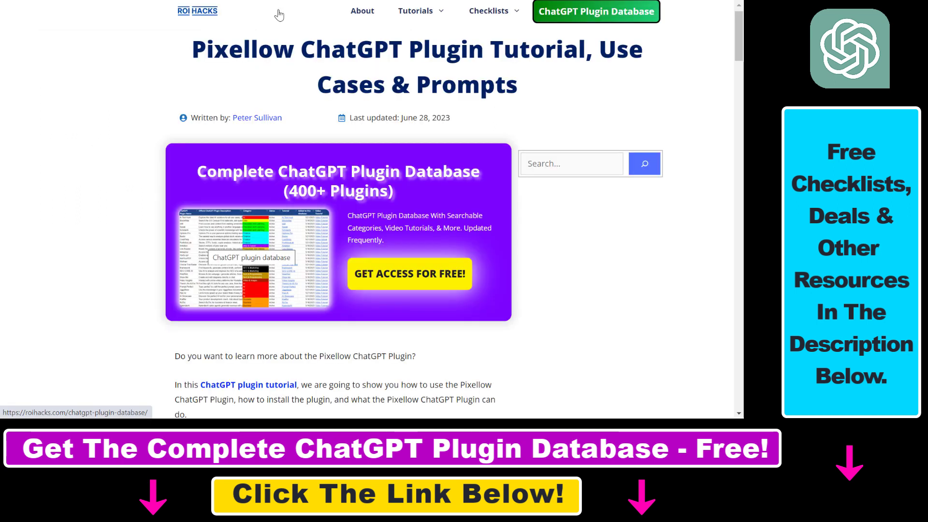
# Read the Pixellow ChatGPT Plugin tutorial article, from its title through the plugin's uses to the prompts section.
pyautogui.moveTo(192, 50); pyautogui.dragTo(404, 52)
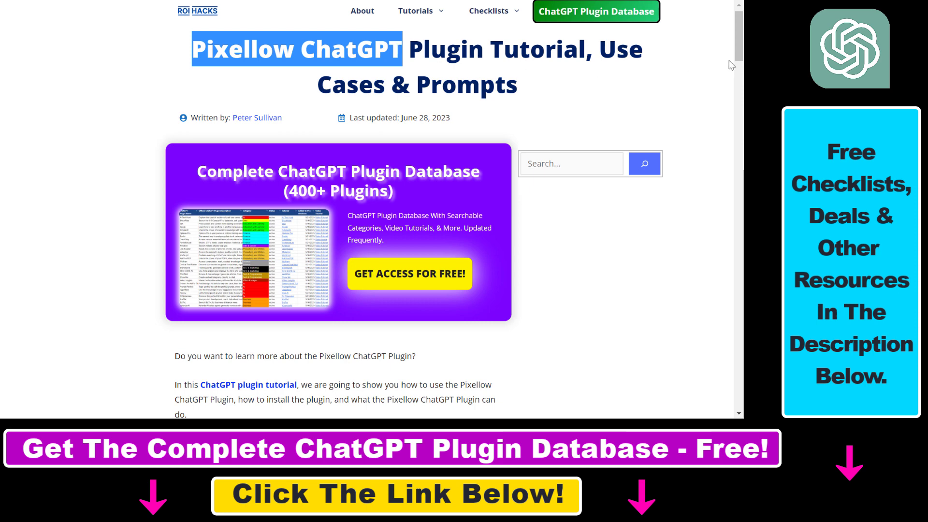
pyautogui.scroll(-9, 268, 269)
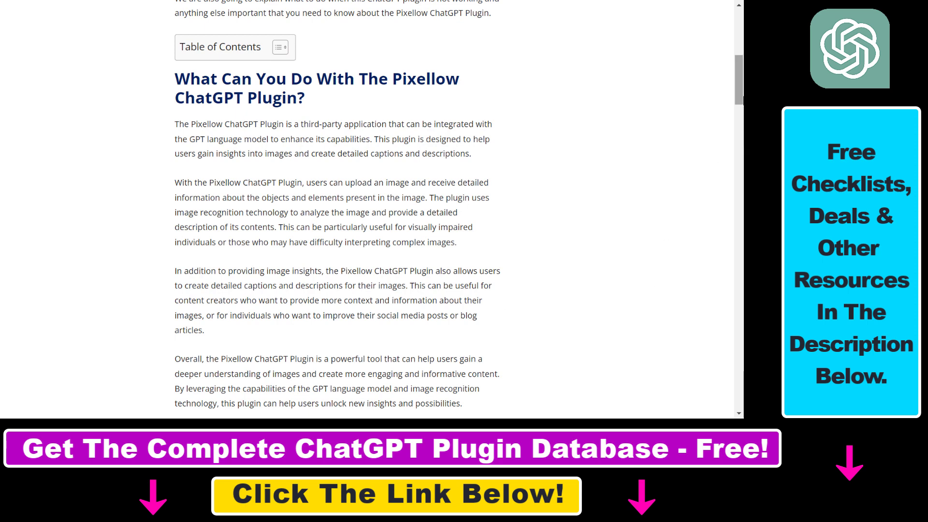
pyautogui.moveTo(739, 80); pyautogui.dragTo(739, 85)
pyautogui.moveTo(175, 371); pyautogui.dragTo(502, 372)
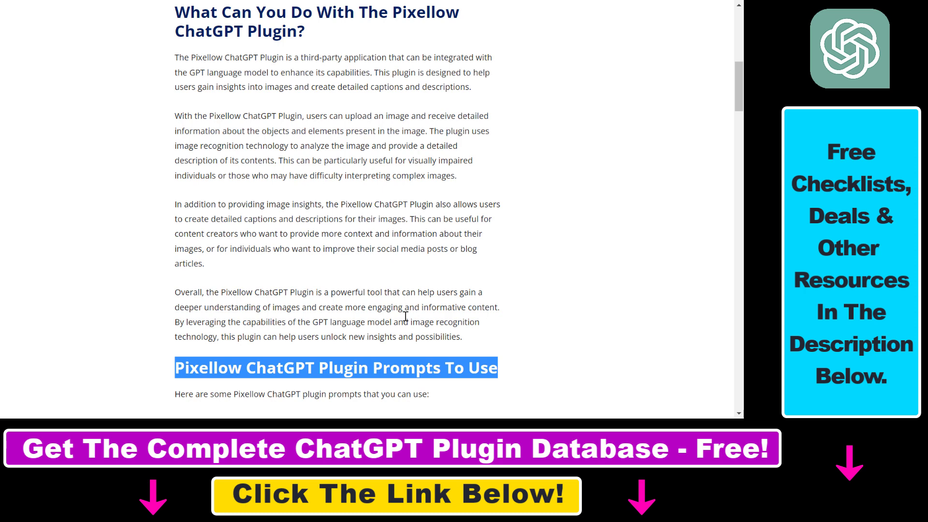
pyautogui.click(497, 372)
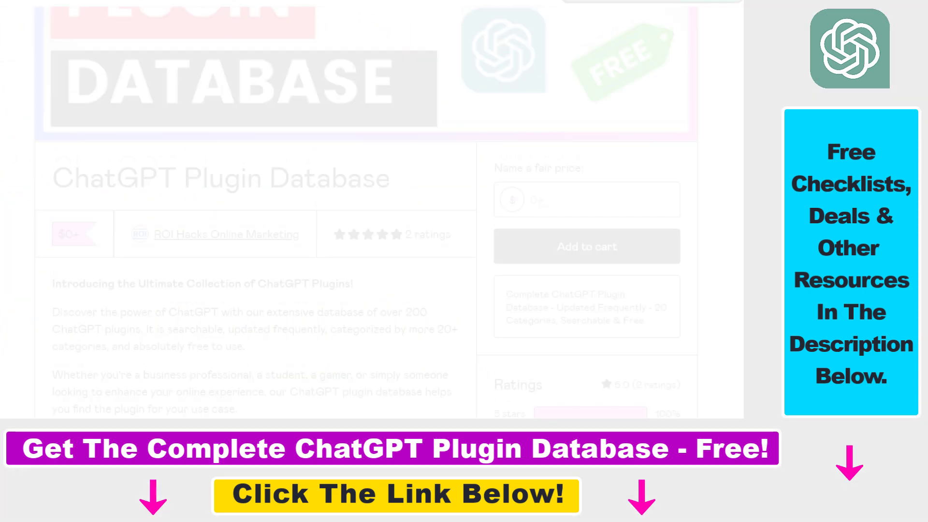
# Look over the ChatGPT Plugin Database product page, its spreadsheet columns, and the description of a linked YouTube plugin tutorial.
pyautogui.scroll(-3, 606, 162)
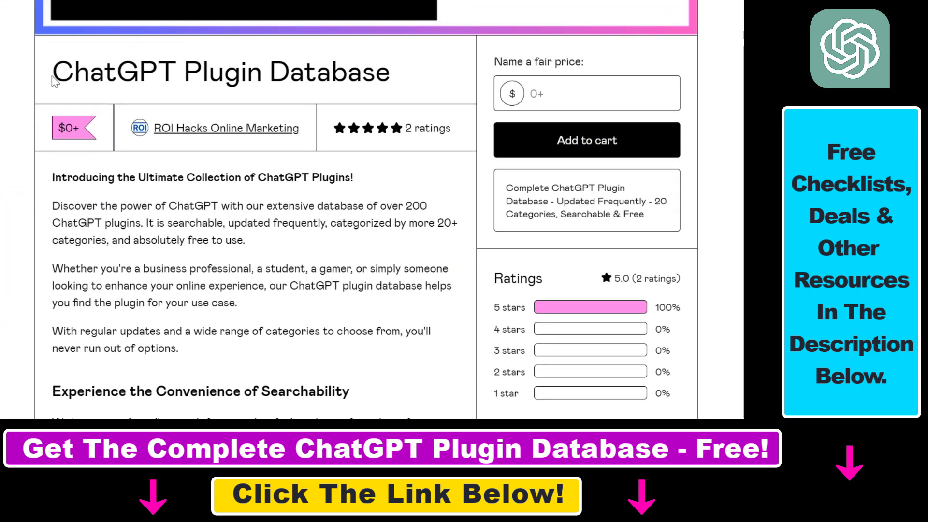
pyautogui.moveTo(51, 78); pyautogui.dragTo(428, 81)
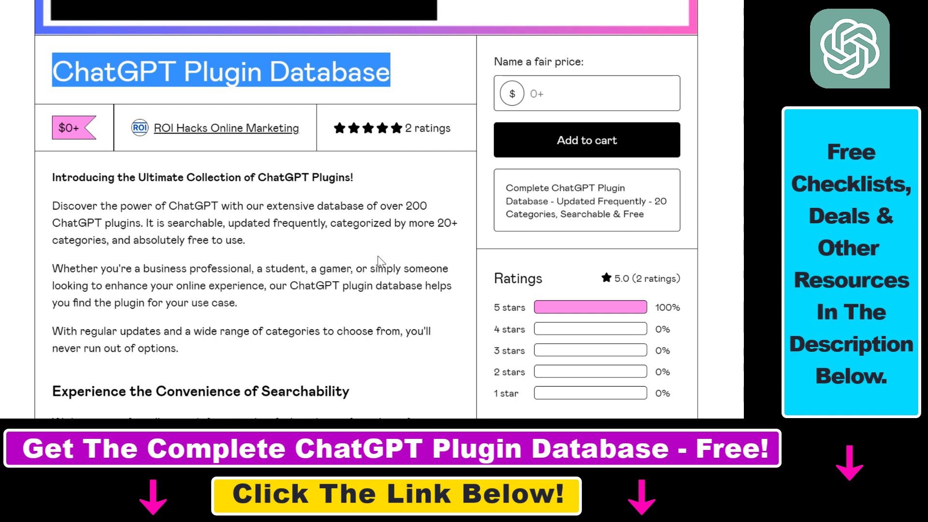
pyautogui.scroll(-4, 366, 216)
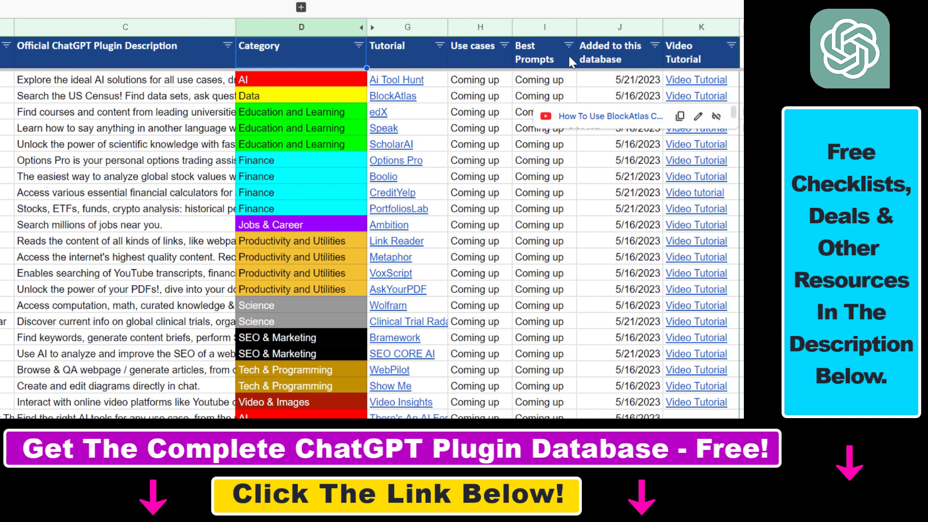
pyautogui.moveTo(573, 60); pyautogui.dragTo(500, 62)
pyautogui.click(411, 52)
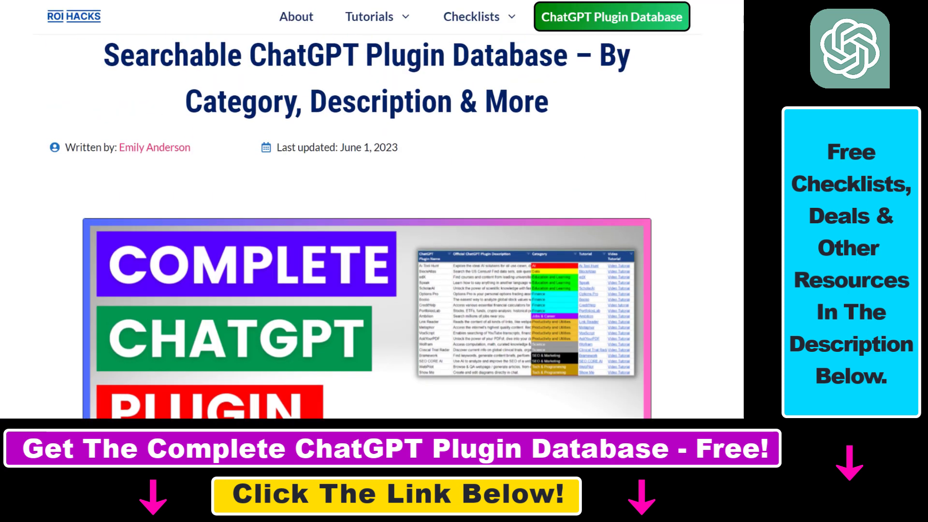
pyautogui.scroll(-10, 367, 217)
pyautogui.scroll(-2, 690, 144)
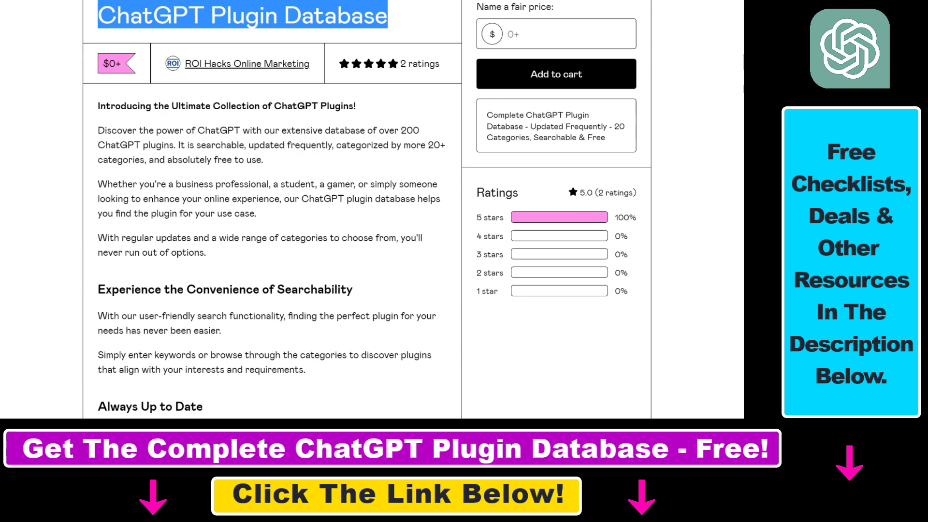
pyautogui.click(523, 34)
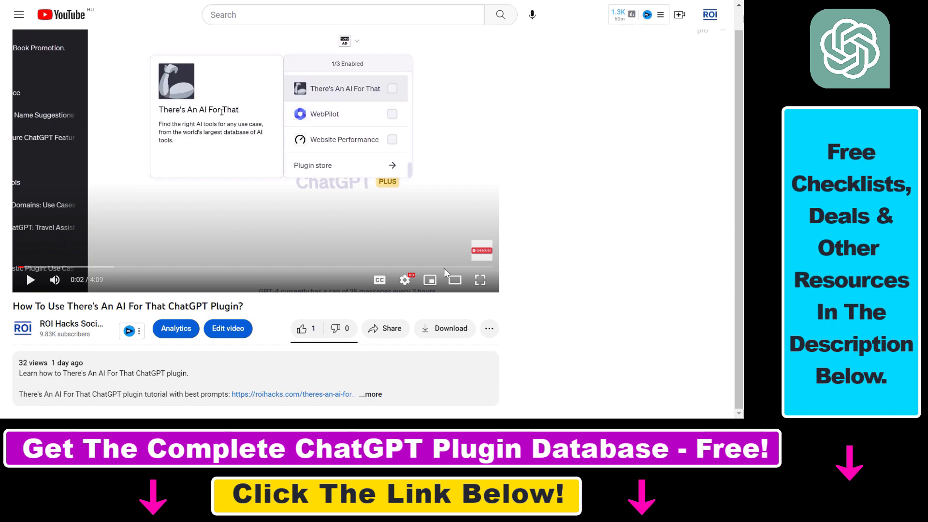
pyautogui.click(372, 394)
pyautogui.scroll(-2, 355, 370)
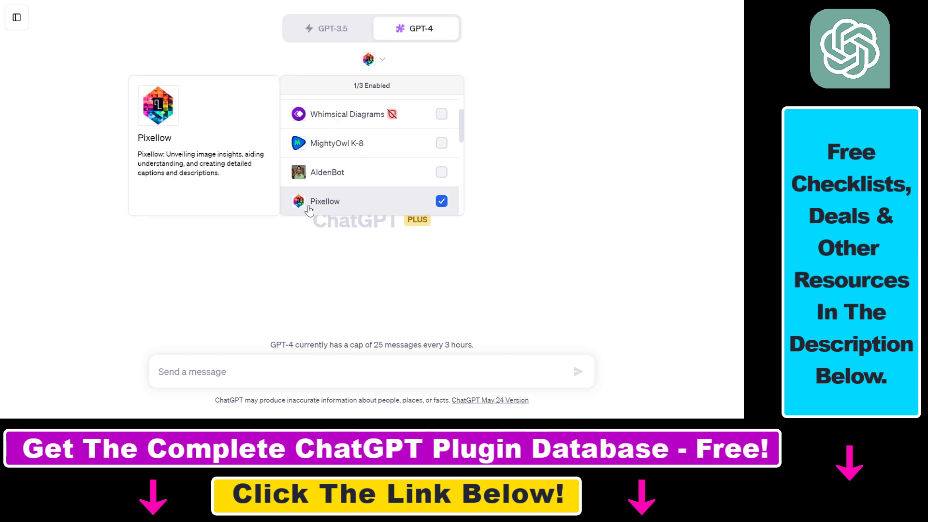
# View the Pixellow plugin's description in the ChatGPT plugin list and close the list.
pyautogui.moveTo(312, 213)
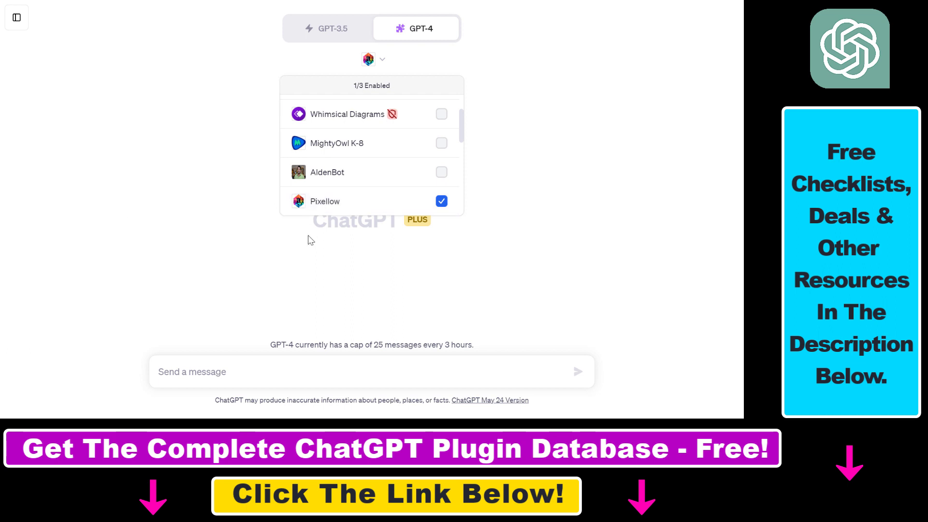
pyautogui.moveTo(306, 240); pyautogui.dragTo(435, 220)
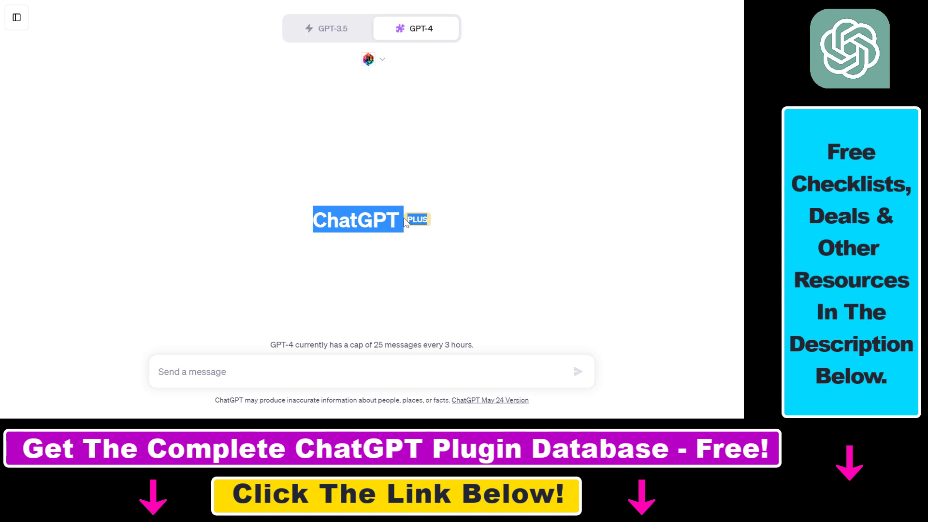
pyautogui.click(373, 220)
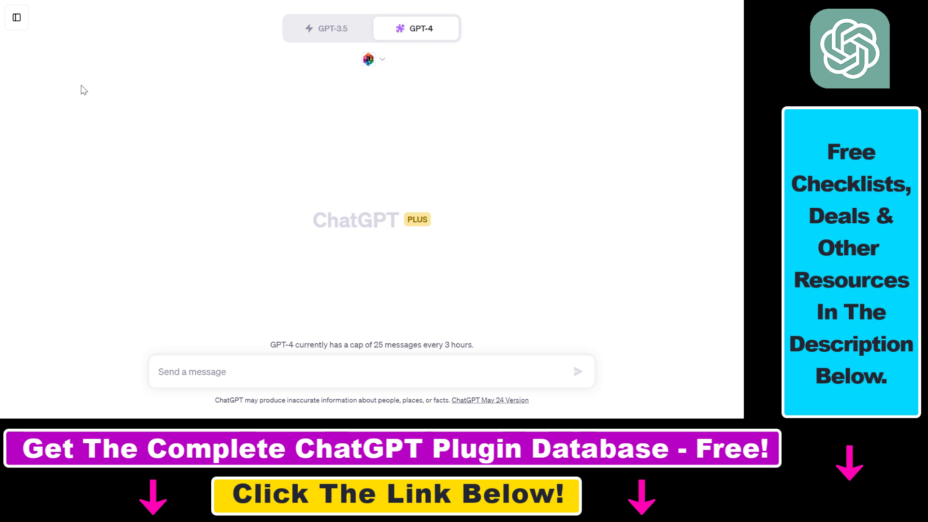
# Switch the model to GPT-3.5 and back to GPT-4 with Plugins, and locate Pixellow among the installed plugins.
pyautogui.click(328, 30)
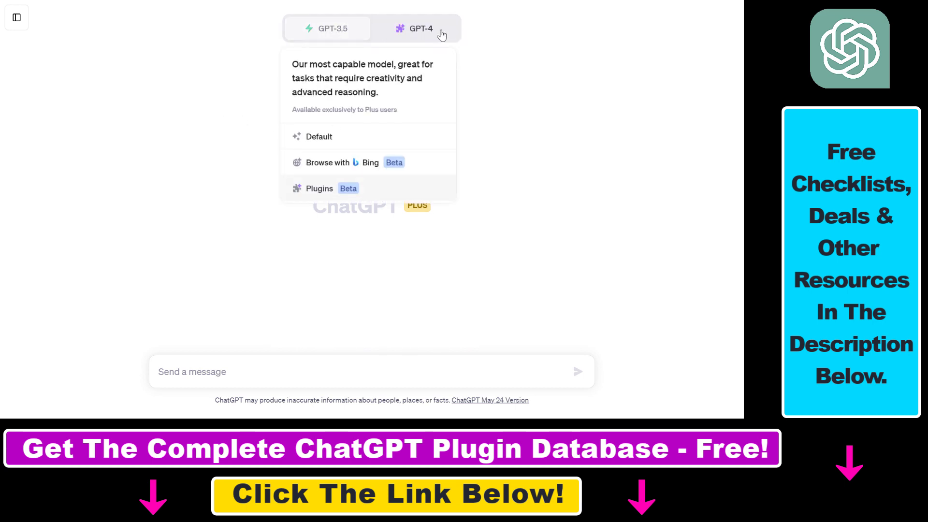
pyautogui.click(442, 35)
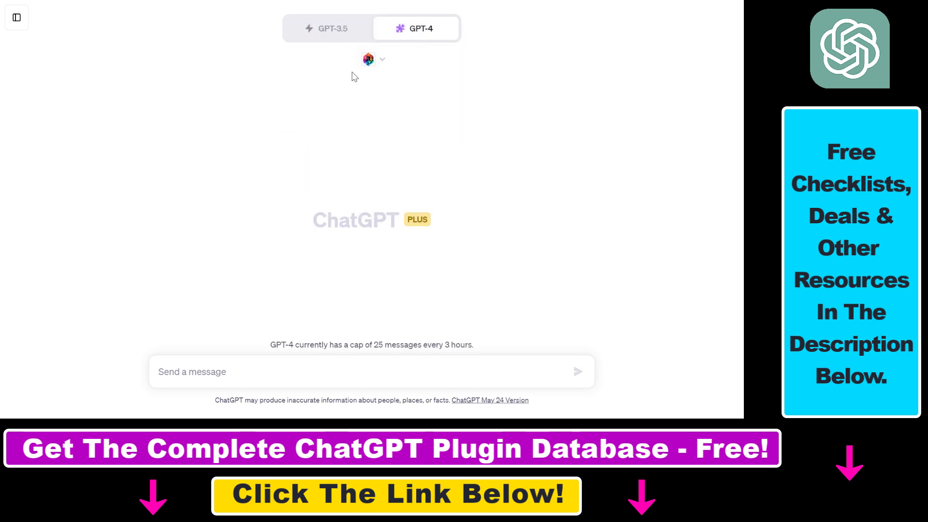
pyautogui.click(375, 59)
pyautogui.scroll(-1, 464, 137)
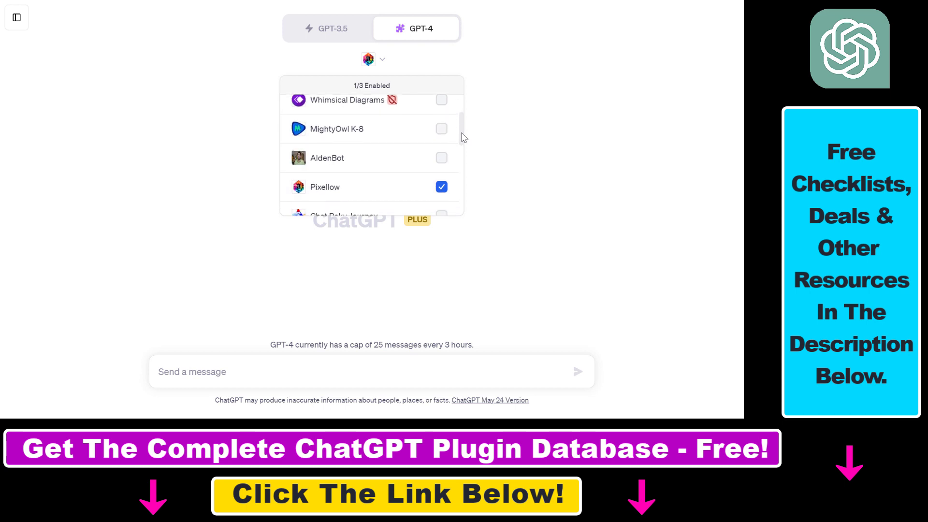
pyautogui.moveTo(349, 186)
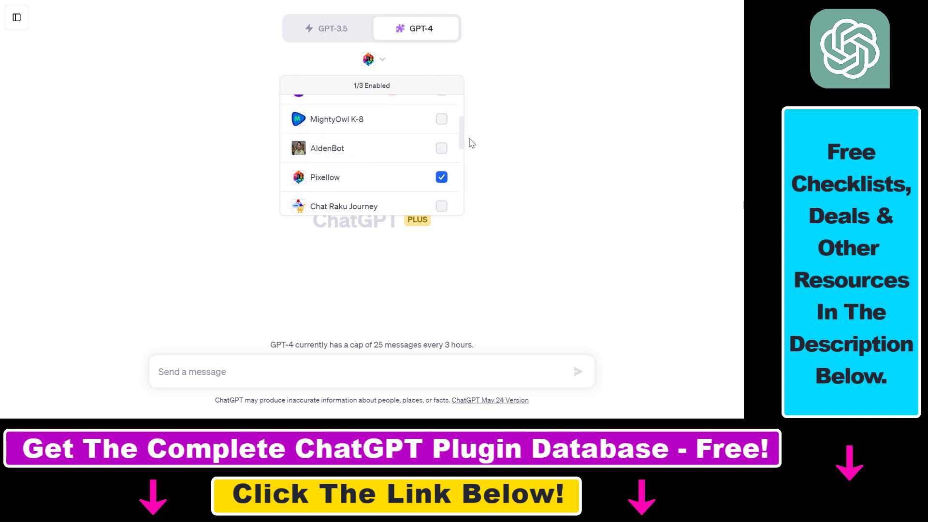
# Search the plugin store for "pixel" to check the Pixellow entry, and close the store.
pyautogui.scroll(-5, 462, 133)
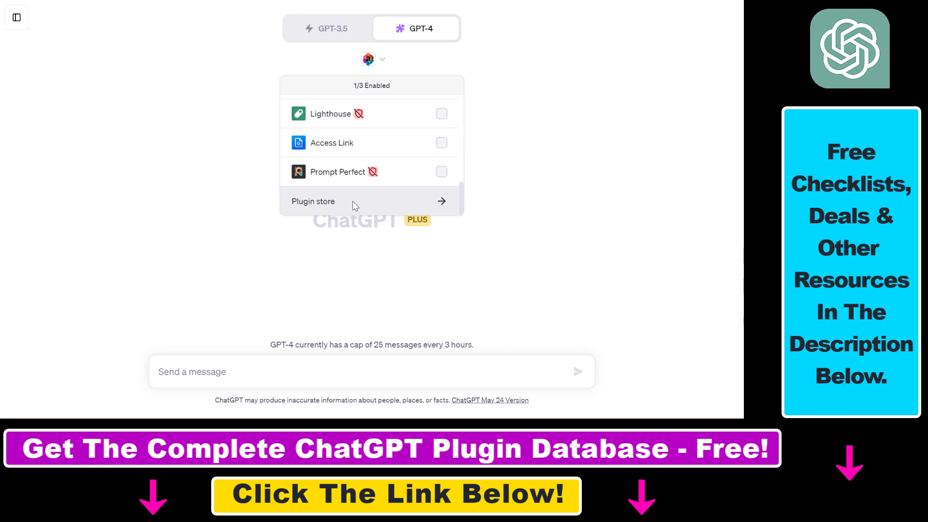
pyautogui.click(353, 207)
pyautogui.write('pixel')
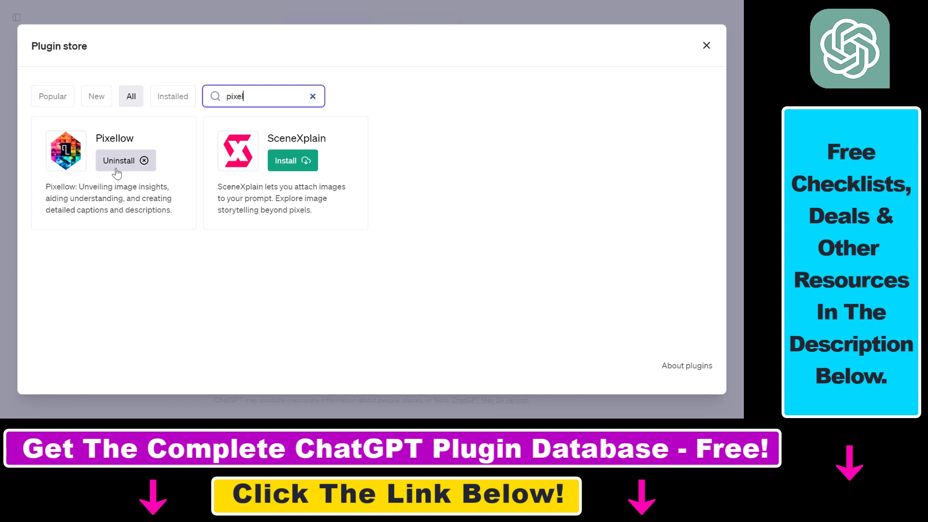
pyautogui.doubleClick(115, 138)
pyautogui.click(244, 96)
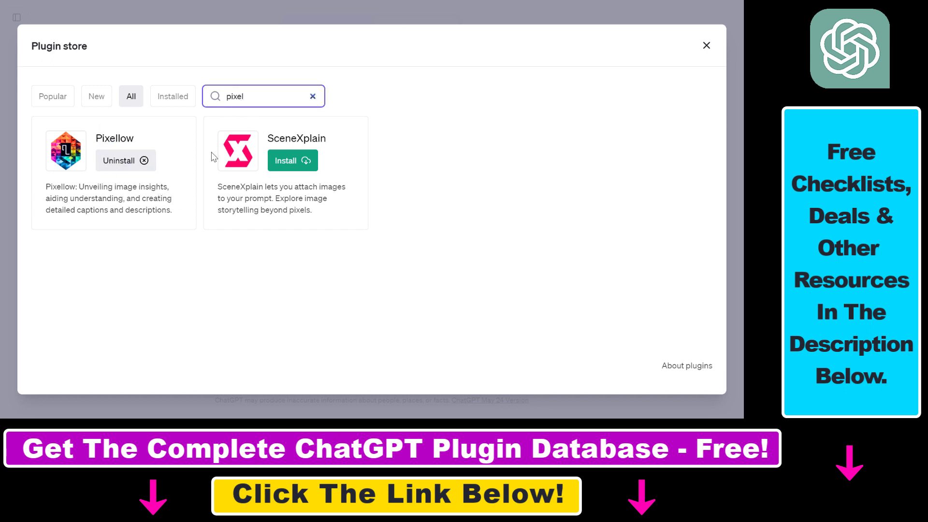
pyautogui.moveTo(267, 139); pyautogui.dragTo(358, 145)
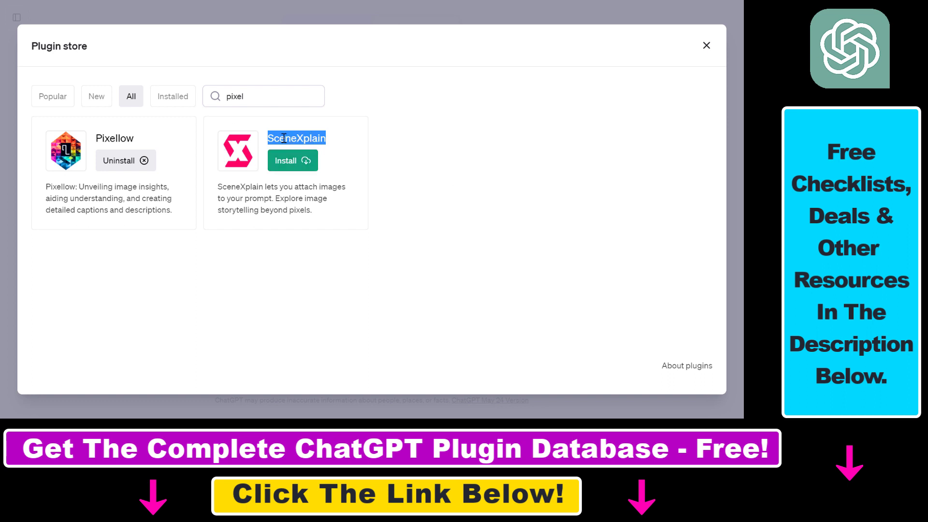
pyautogui.click(706, 47)
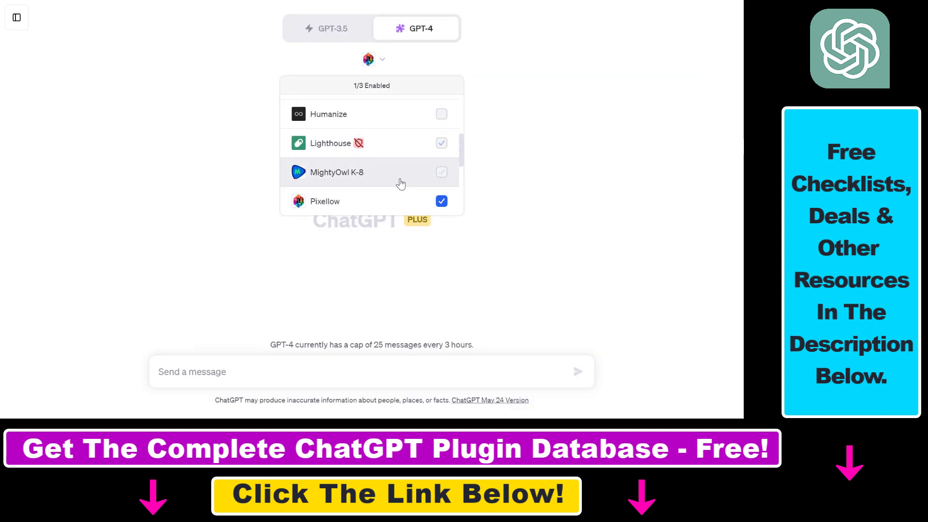
# Turn the Pixellow plugin off and on again so it is enabled, and close the plugin list.
pyautogui.scroll(-1, 368, 184)
pyautogui.moveTo(338, 162)
pyautogui.click(441, 159)
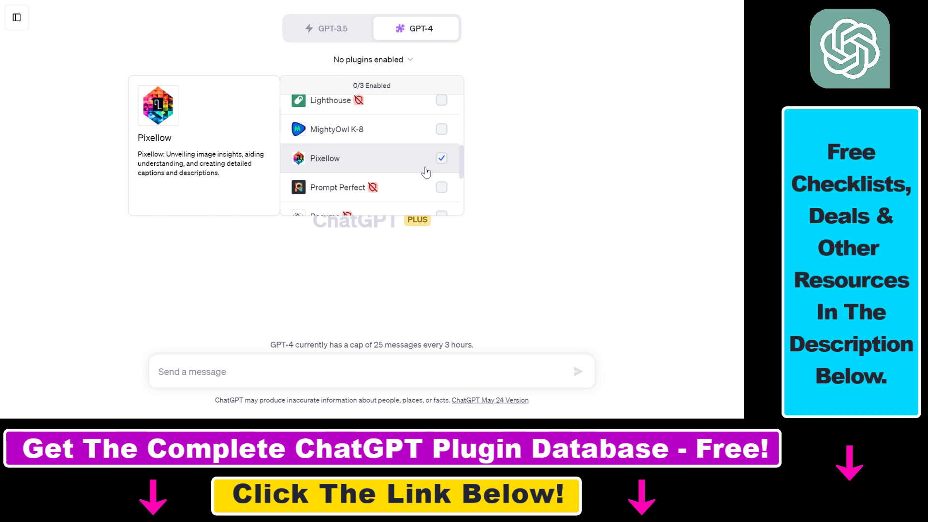
pyautogui.click(441, 158)
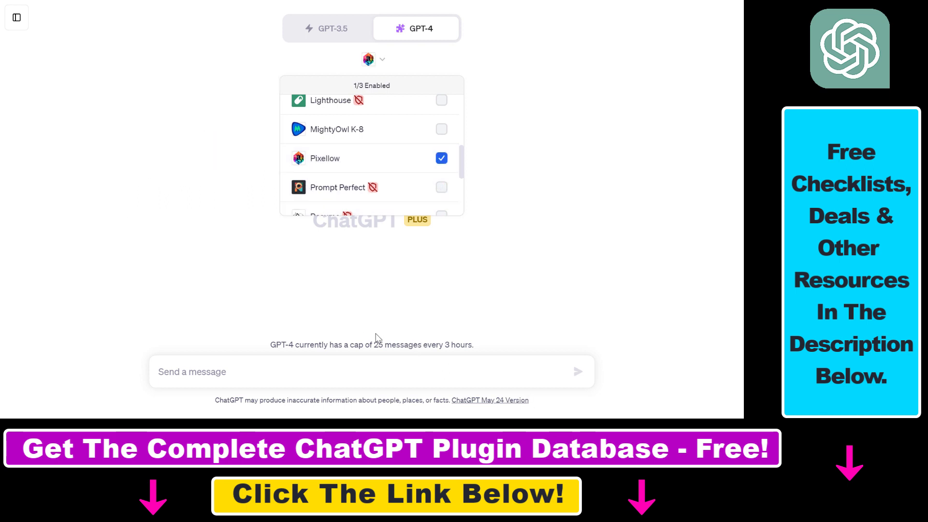
pyautogui.click(384, 314)
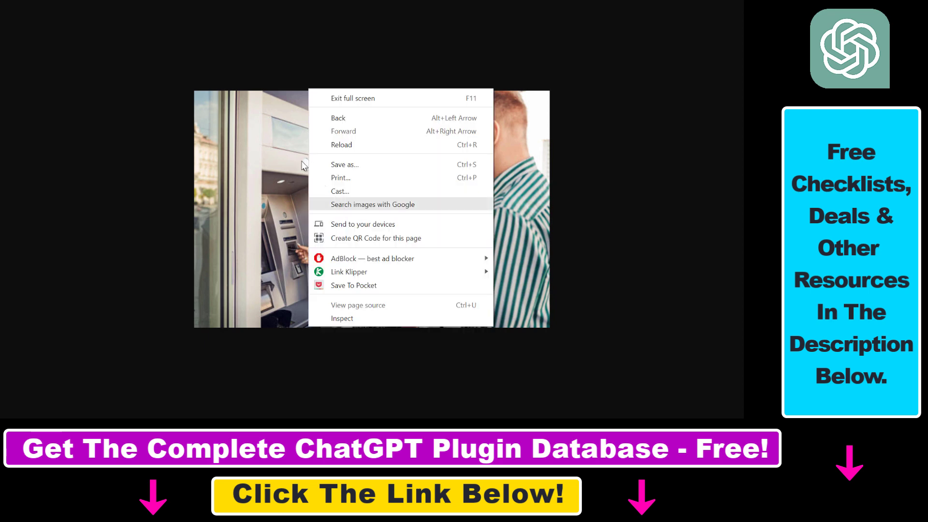
# Enter the prompt "describe the image in detail:" followed by the web address of the iStock photo couple-withdraws-money-on-atm.jpg.
pyautogui.rightClick(240, 160)
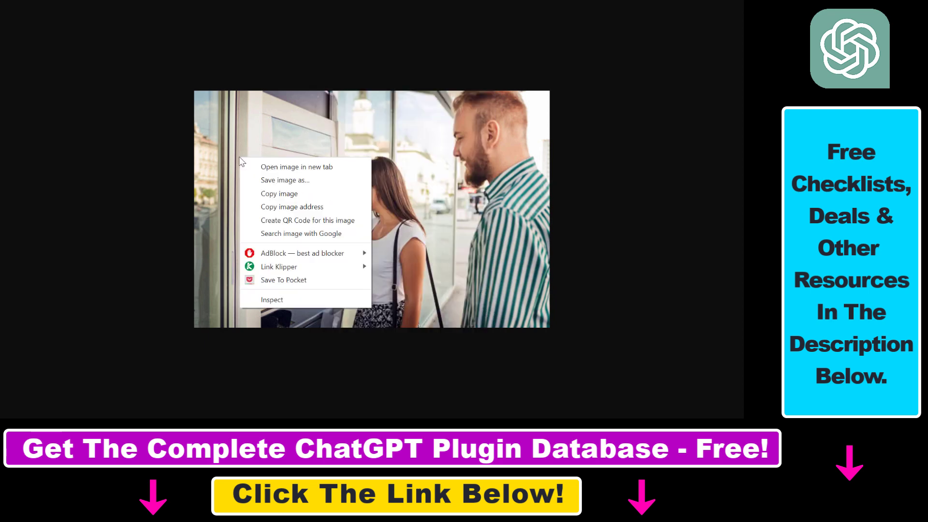
pyautogui.rightClick(365, 117)
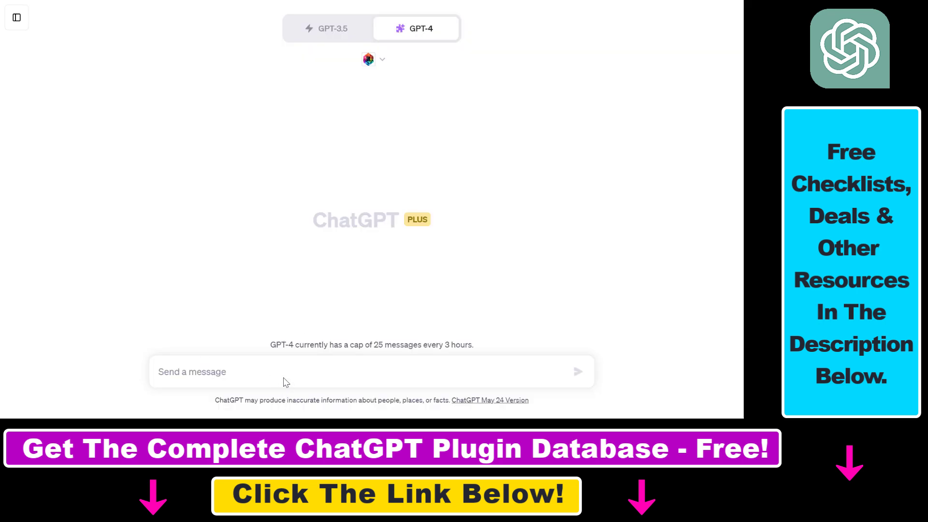
pyautogui.hotkey('ctrl', 'v')
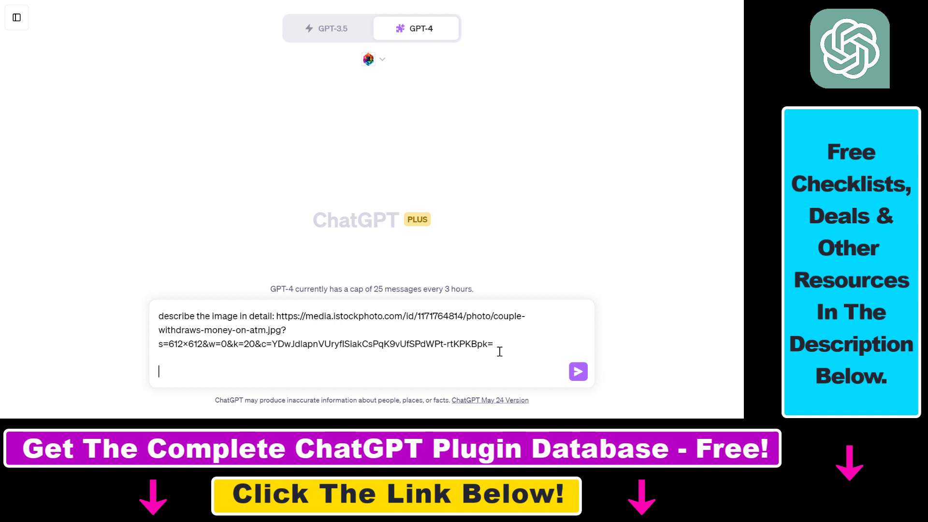
# Review the message's two parts, the describe instruction and the image address, and check the enabled plugin.
pyautogui.moveTo(500, 350); pyautogui.dragTo(131, 317)
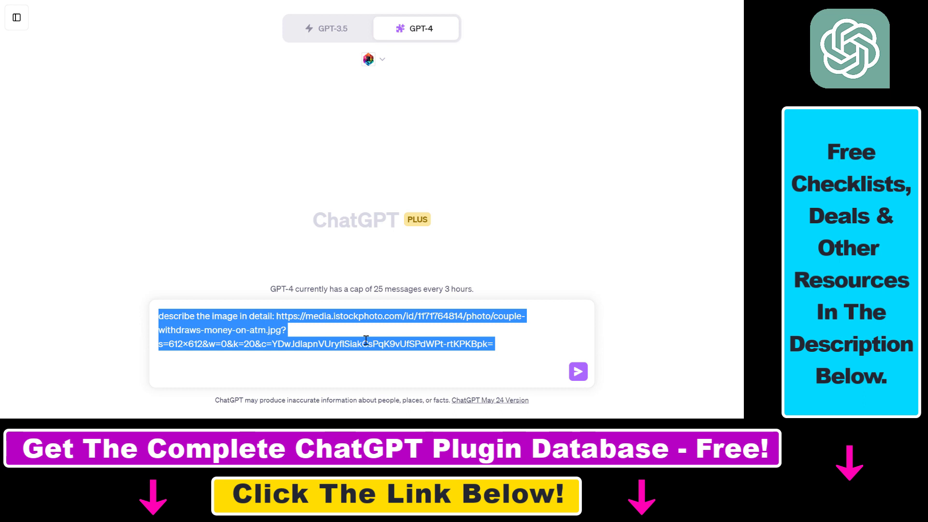
pyautogui.click(267, 315)
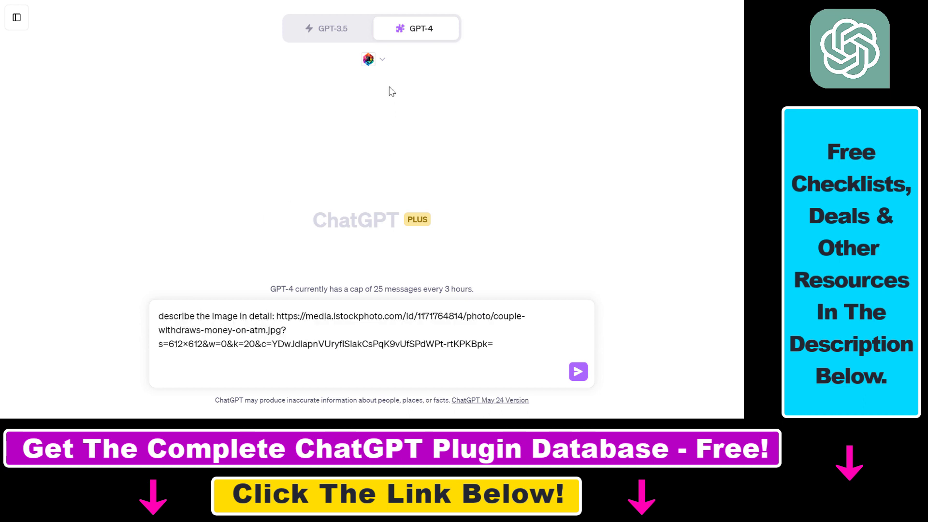
pyautogui.click(382, 60)
pyautogui.click(499, 326)
pyautogui.moveTo(271, 318); pyautogui.dragTo(96, 318)
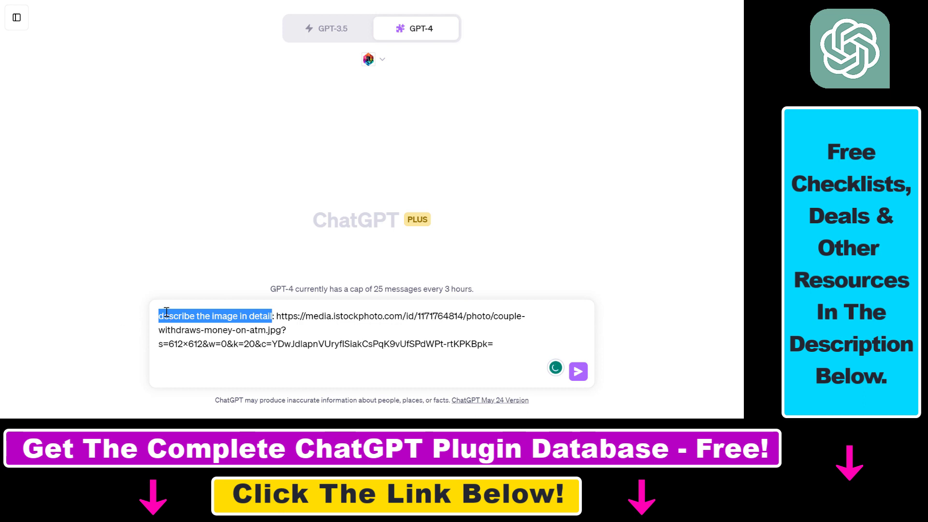
pyautogui.click(222, 317)
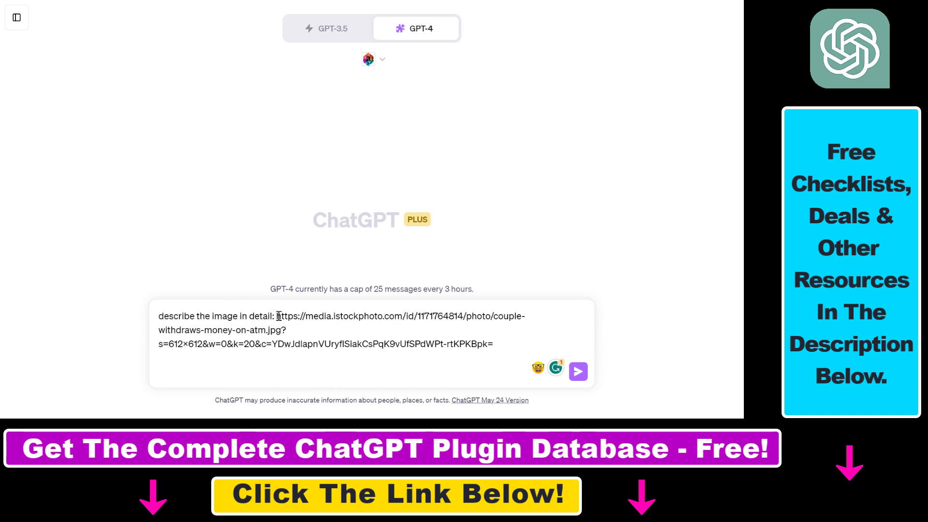
pyautogui.moveTo(282, 317); pyautogui.dragTo(493, 344)
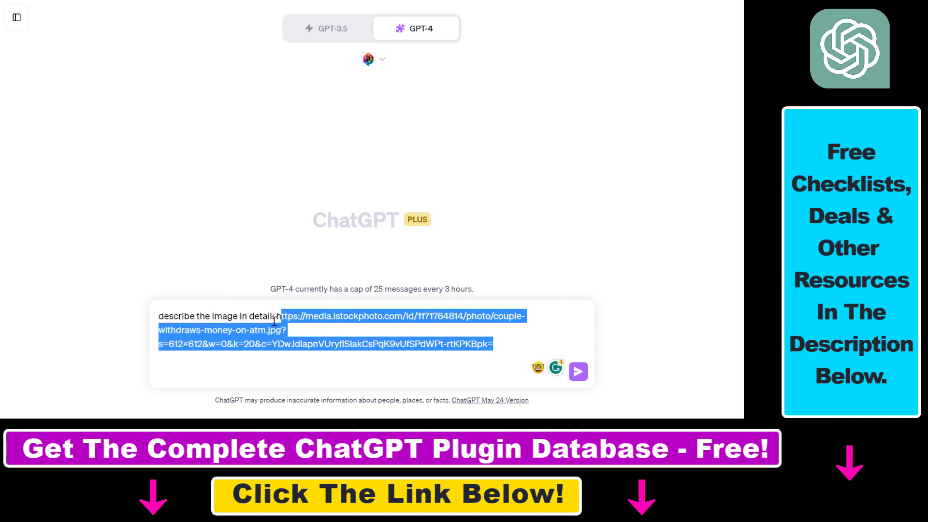
pyautogui.moveTo(276, 317); pyautogui.dragTo(504, 348)
pyautogui.click(577, 337)
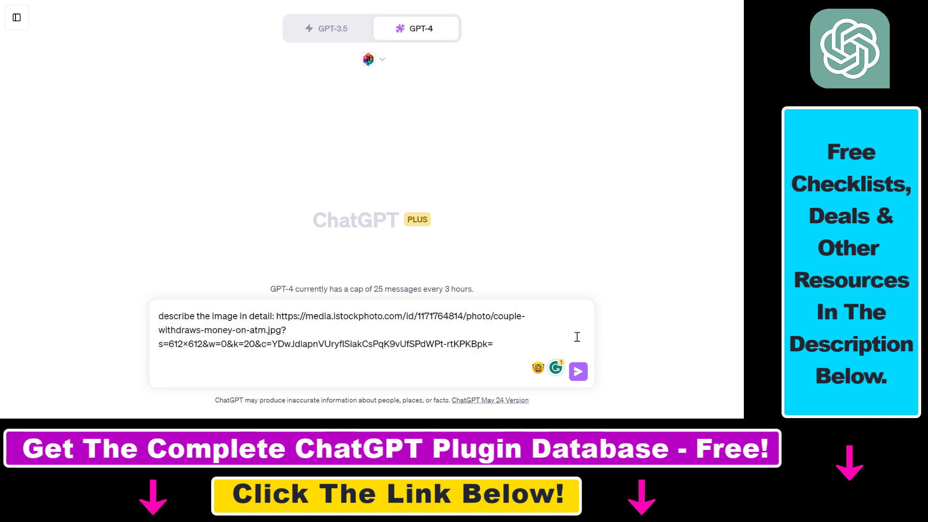
# Send the image description prompt and review its instruction and image address in the conversation.
pyautogui.click(577, 371)
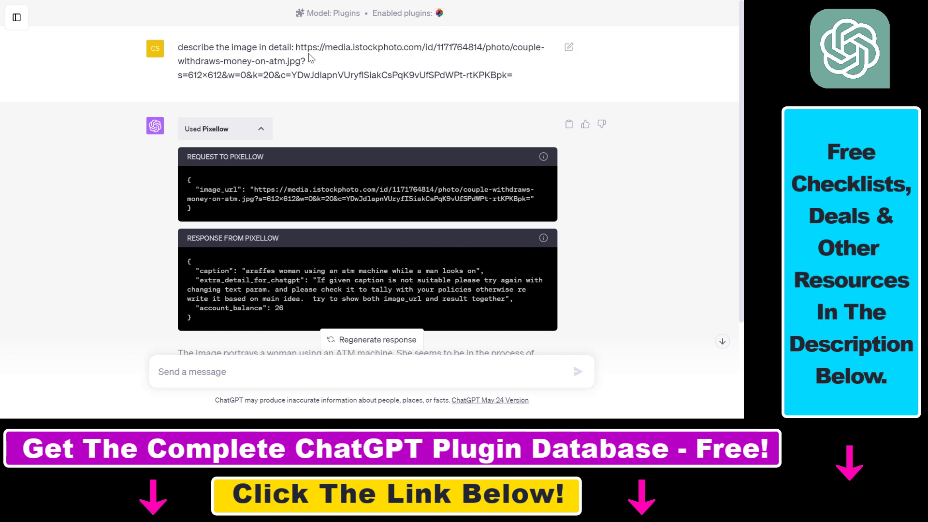
pyautogui.moveTo(197, 47); pyautogui.dragTo(343, 60)
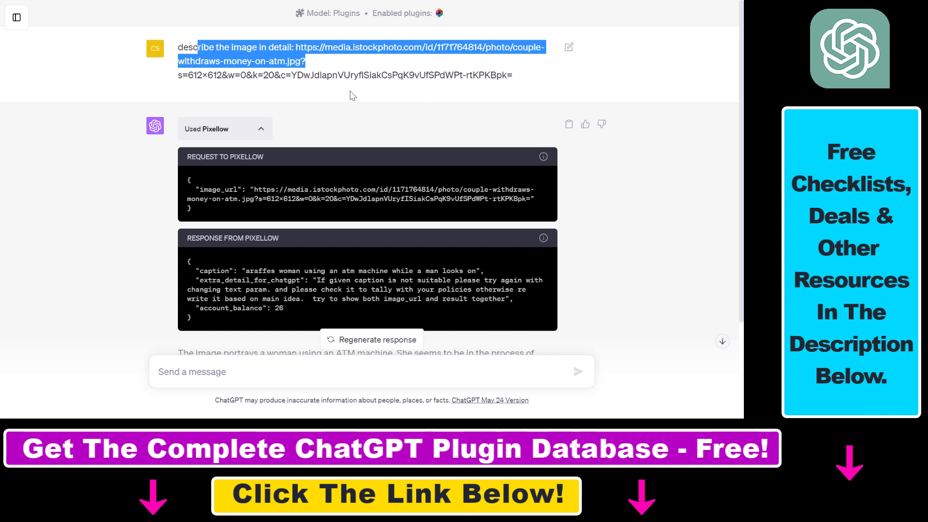
pyautogui.click(305, 68)
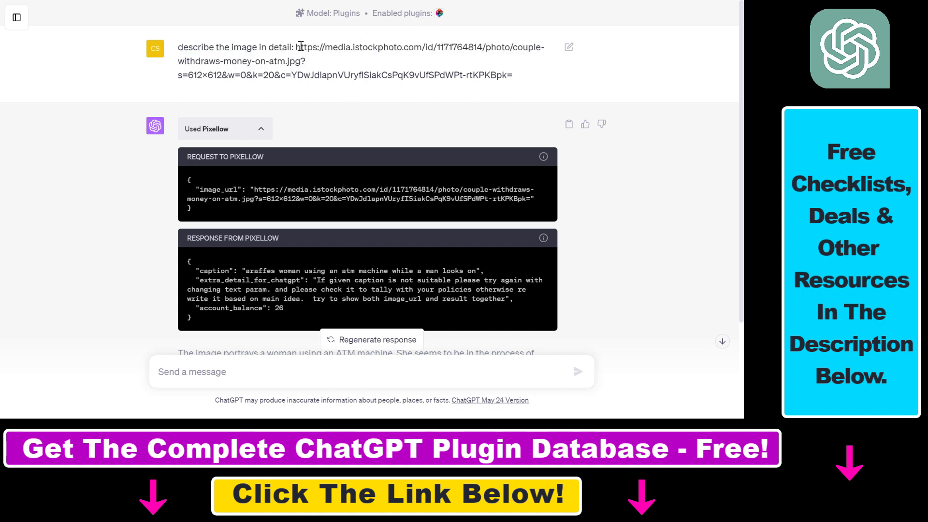
pyautogui.moveTo(301, 47); pyautogui.dragTo(547, 99)
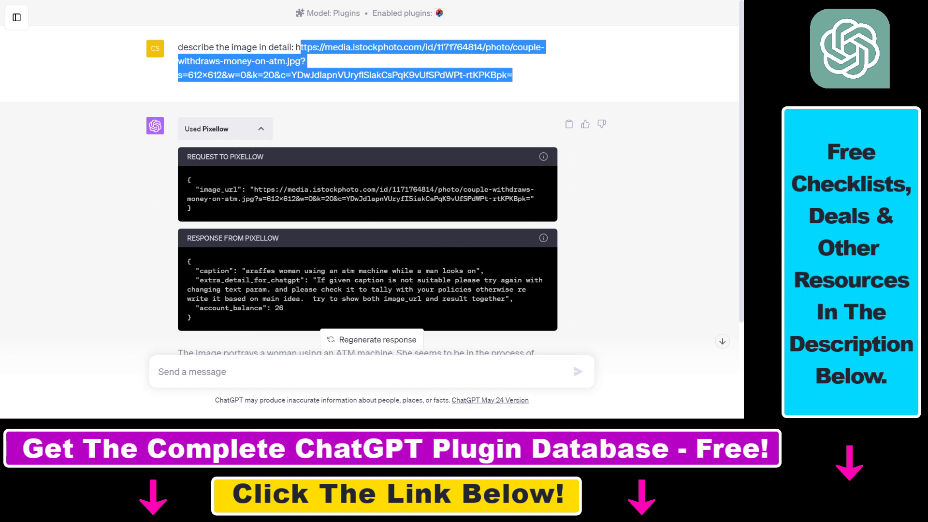
# Examine the image address in the request to Pixellow and the caption in the plugin's response.
pyautogui.moveTo(259, 189); pyautogui.dragTo(191, 208)
pyautogui.scroll(-2, 295, 271)
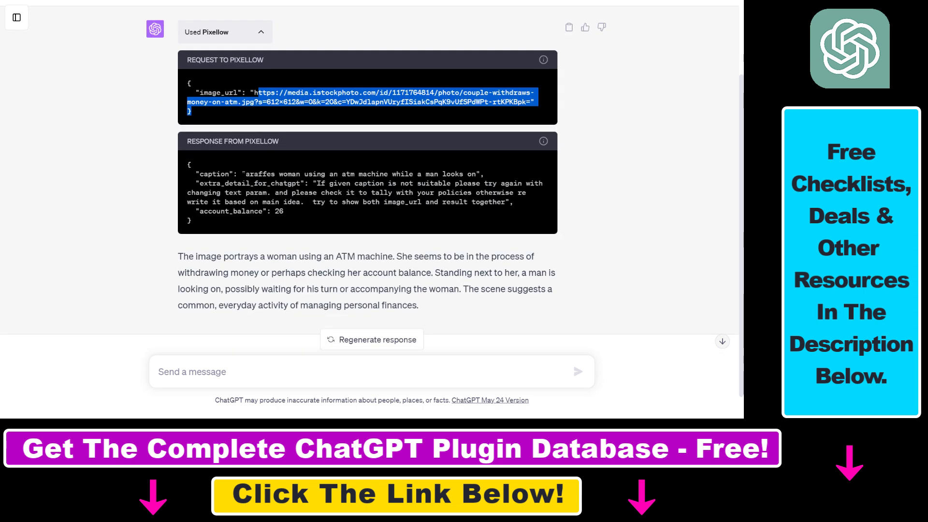
pyautogui.moveTo(242, 174); pyautogui.dragTo(332, 192)
pyautogui.scroll(-1, 331, 188)
# Collapse the Pixellow request and response details and read the written description of the image.
pyautogui.click(262, 17)
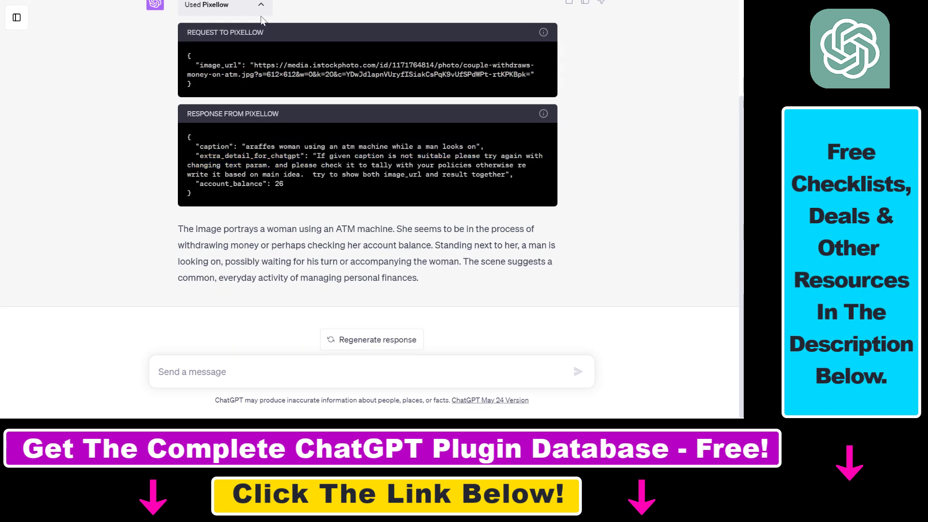
pyautogui.click(261, 8)
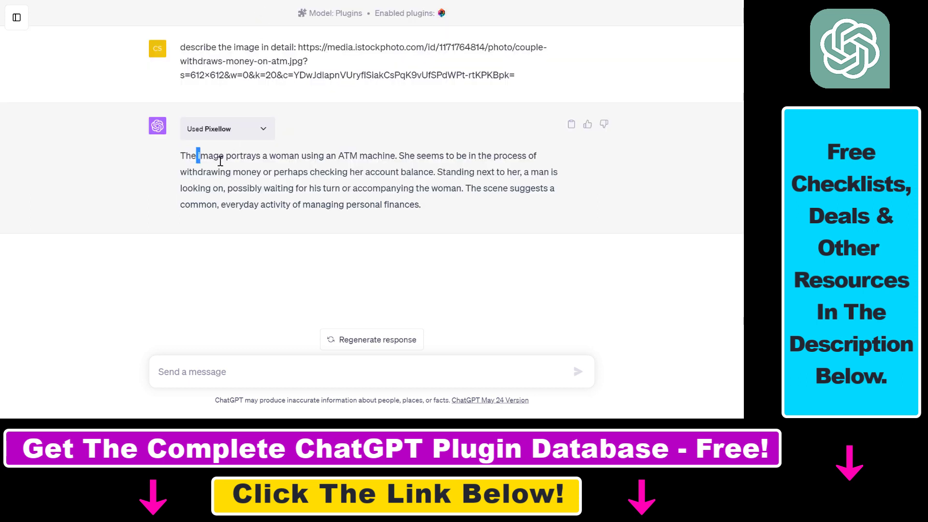
pyautogui.moveTo(197, 155); pyautogui.dragTo(253, 172)
pyautogui.click(202, 159)
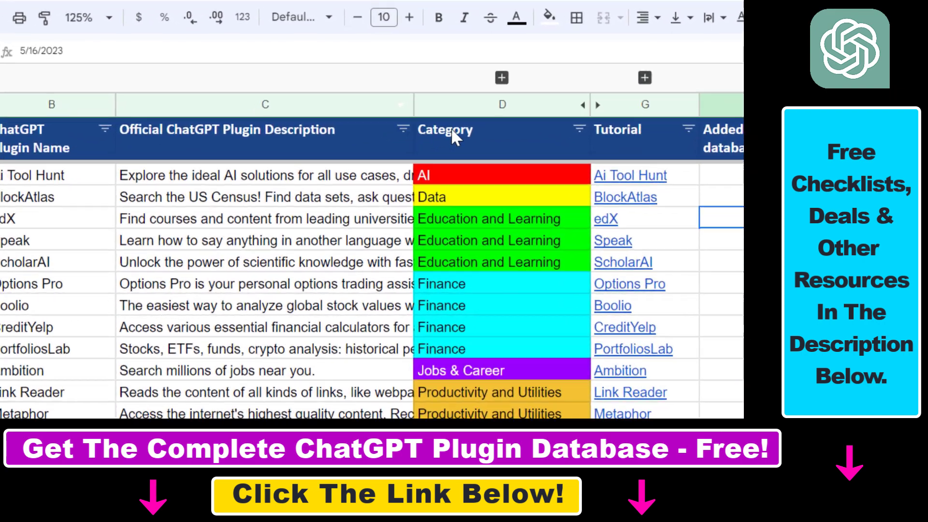
# Switch to the ChatGPT plugin database spreadsheet and review its Category, Official ChatGPT Plugin Description, Tutorial and Added to this database columns.
pyautogui.click(454, 151)
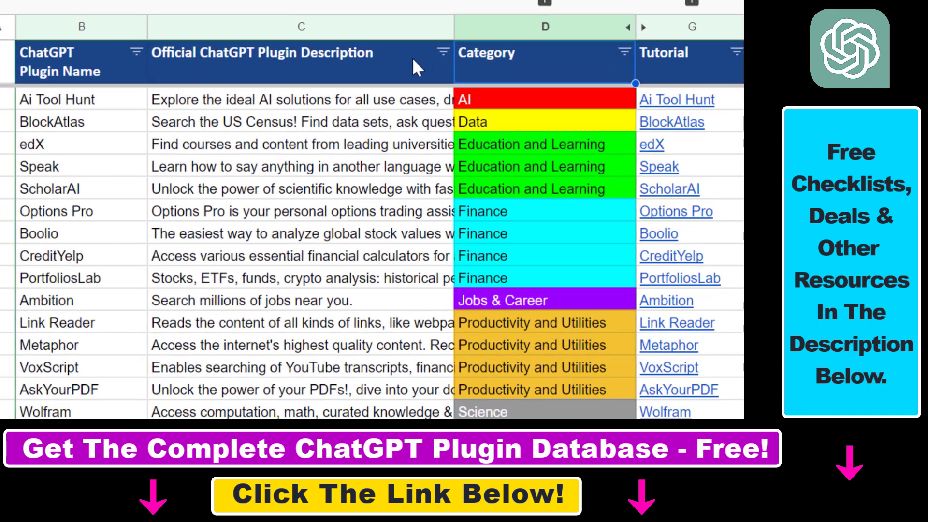
pyautogui.click(413, 57)
pyautogui.click(687, 60)
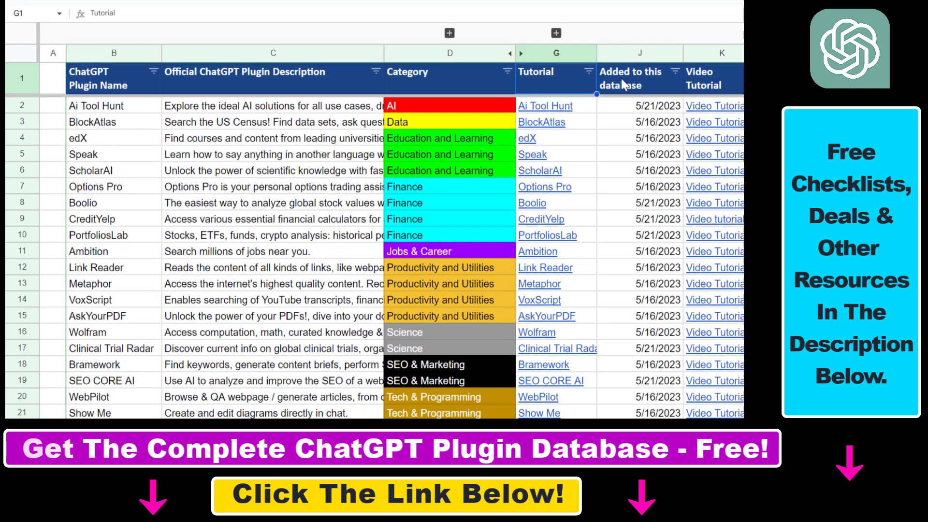
pyautogui.click(621, 79)
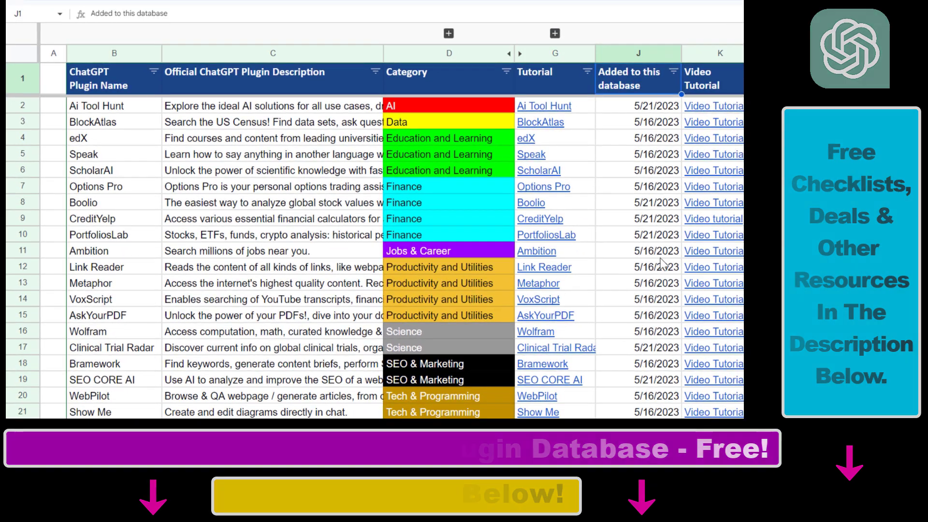